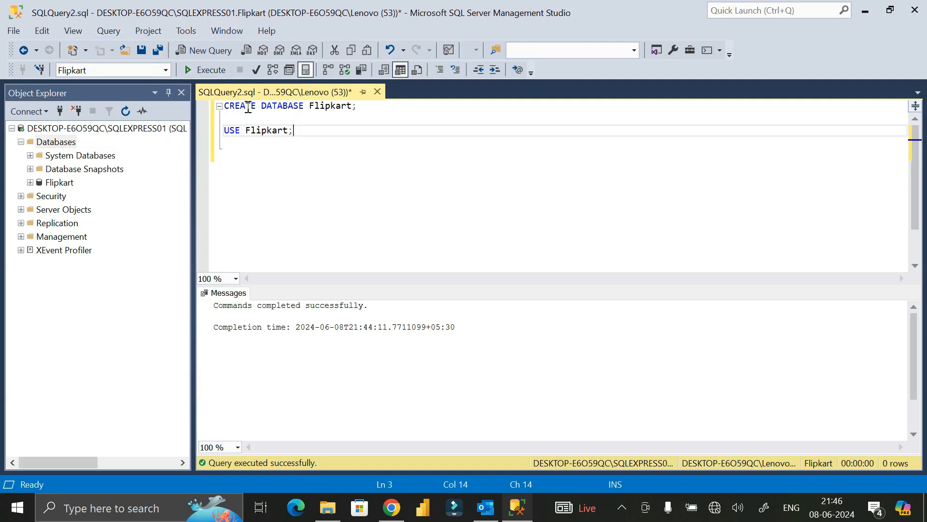
- Highlight the CREATE DATABASE Flipkart statement and expand the Flipkart database's Tables folder to inspect its contents
left_click(364, 107)
left_click_drag(364, 107, 218, 108)
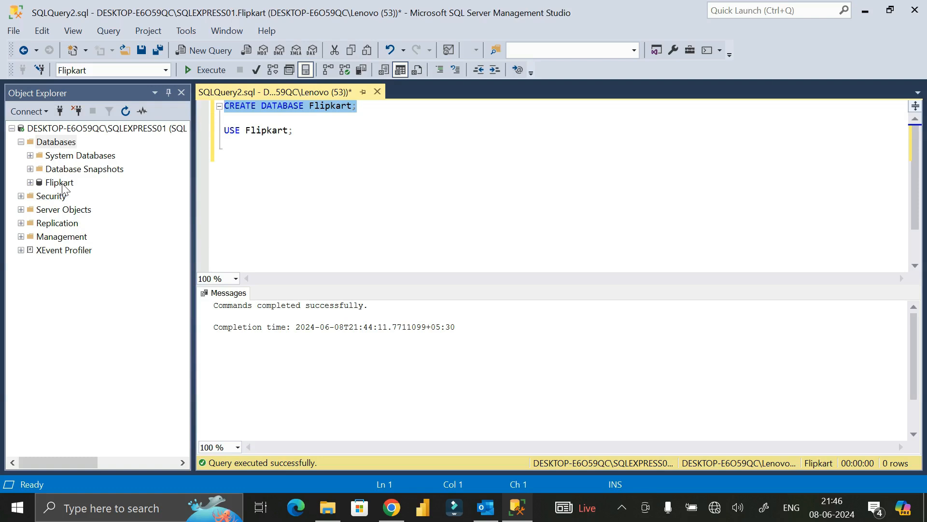
left_click(30, 183)
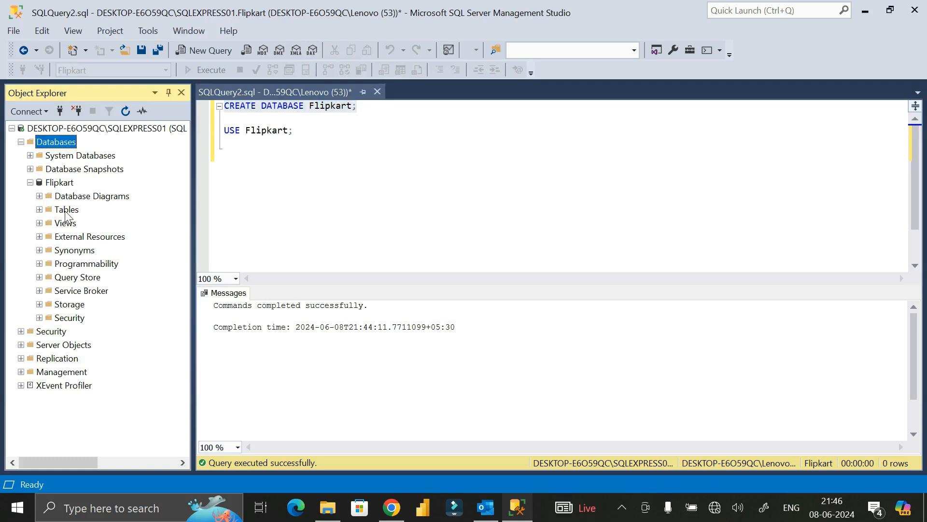
left_click(40, 210)
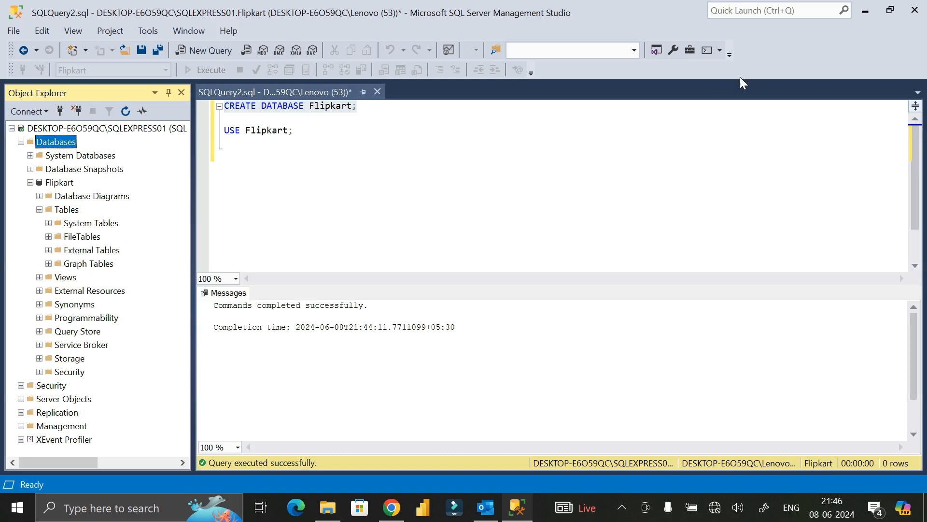
- Switch to the desktop and check the file type in the Flipkart Data file's properties
left_click(866, 13)
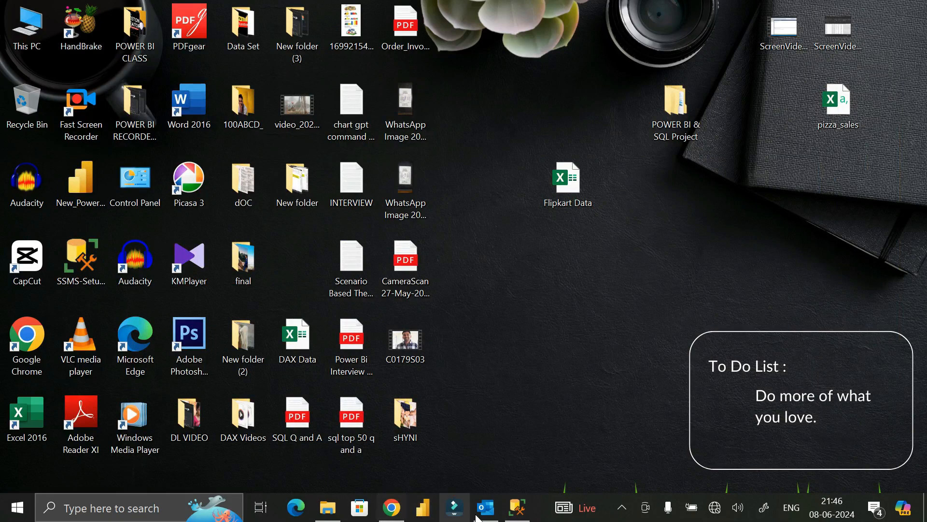
left_click(517, 507)
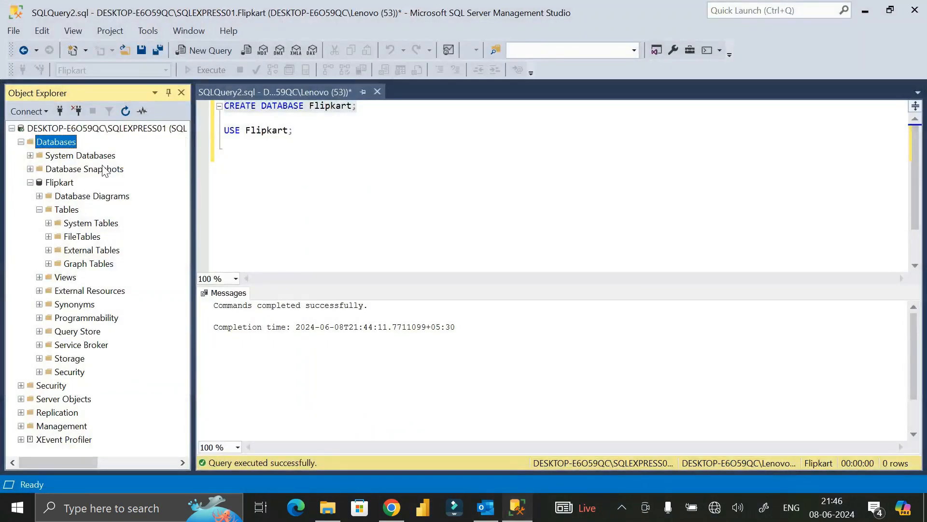
left_click(860, 15)
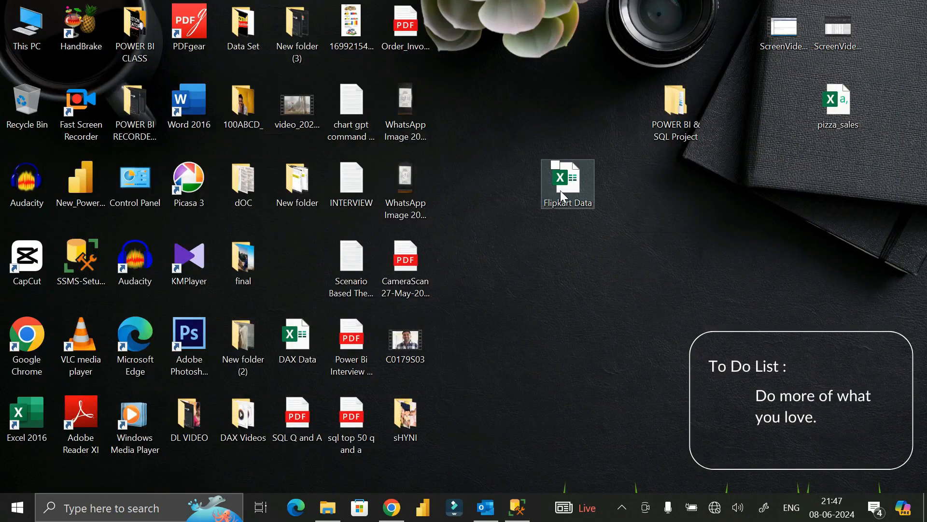
left_click(563, 189)
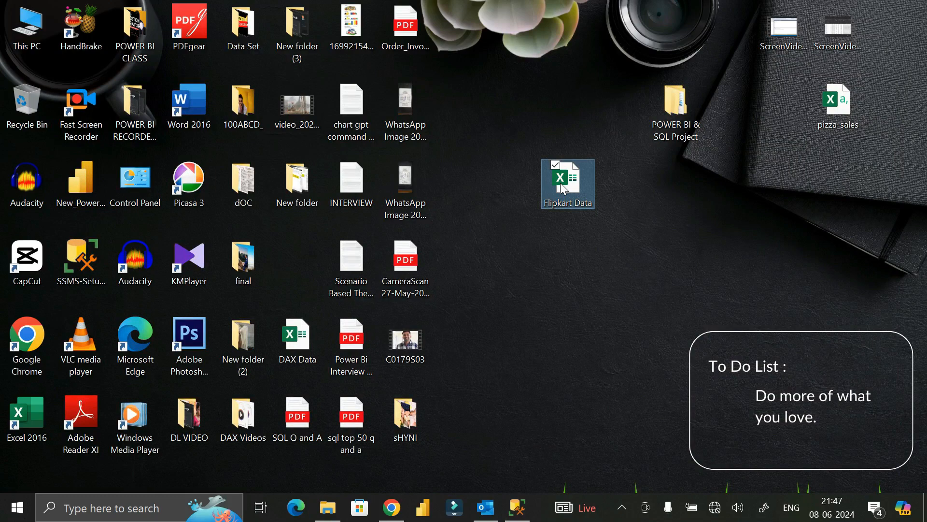
right_click(563, 189)
left_click(447, 480)
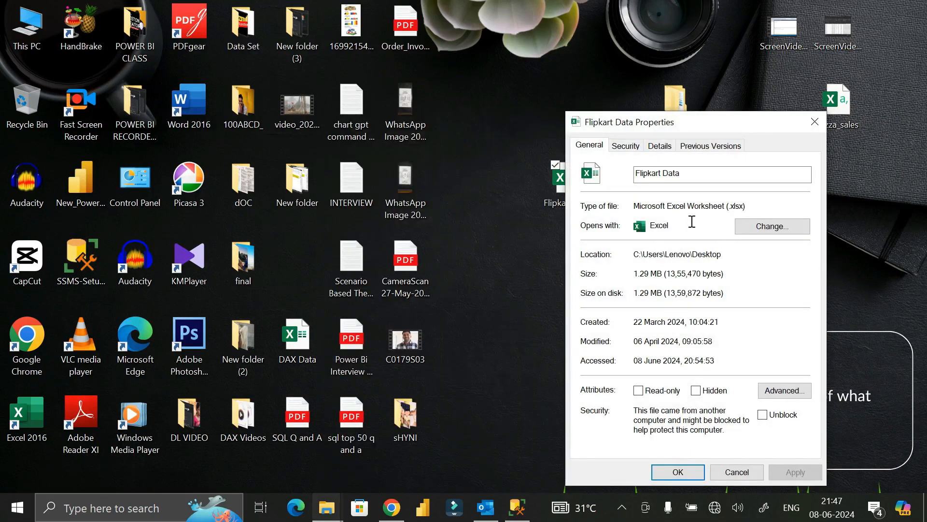
double_click(739, 210)
key("Escape")
- Open the Flipkart Data workbook in Excel to review its Orders data, and close the workbook
left_click(575, 189)
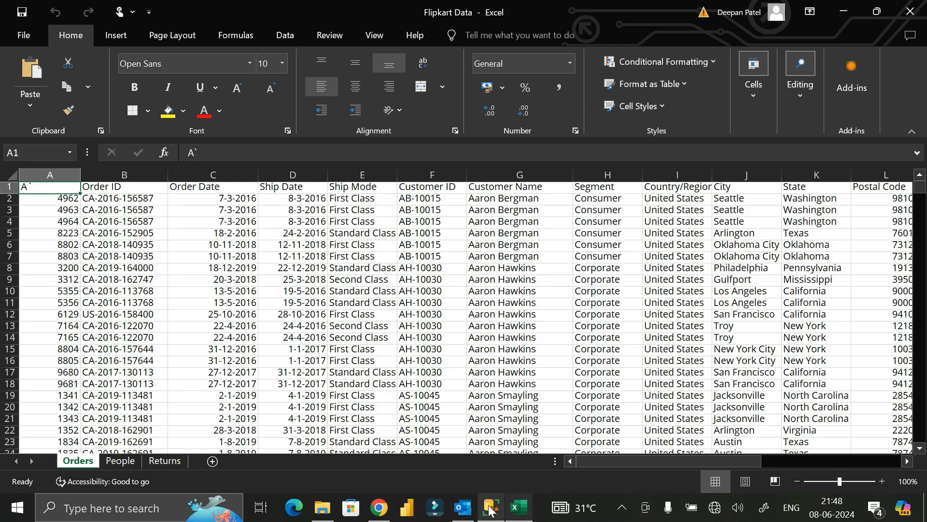
mouse_move(490, 508)
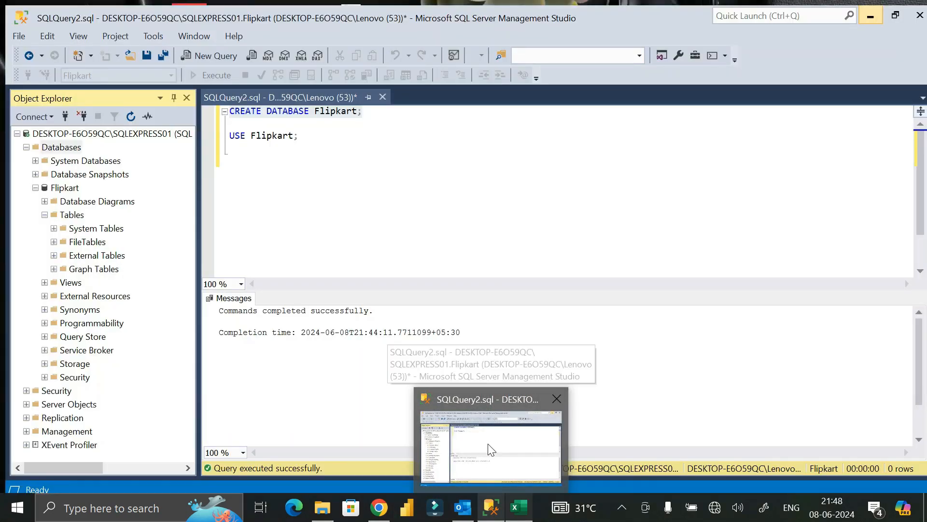
left_click(489, 447)
left_click(518, 515)
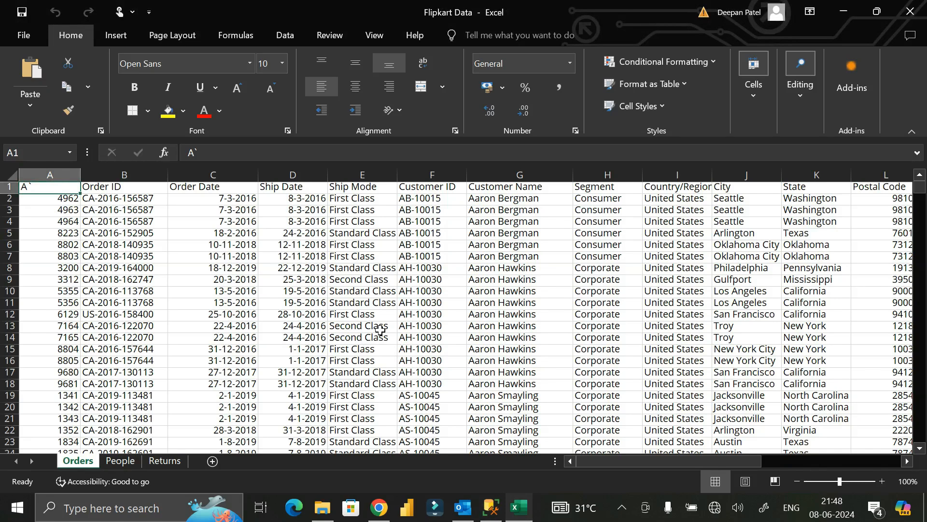
left_click(919, 7)
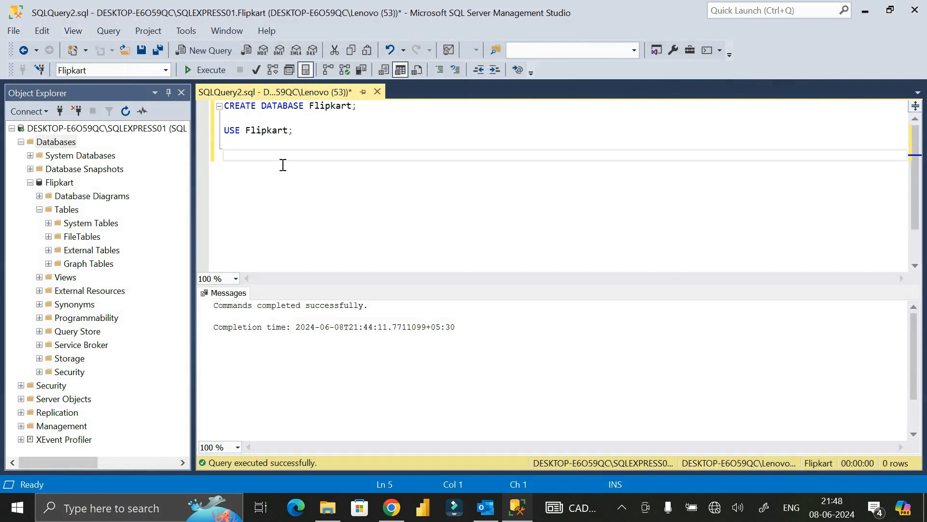
- Start the Import Data wizard for the Flipkart database and continue to the data source choice
right_click(56, 184)
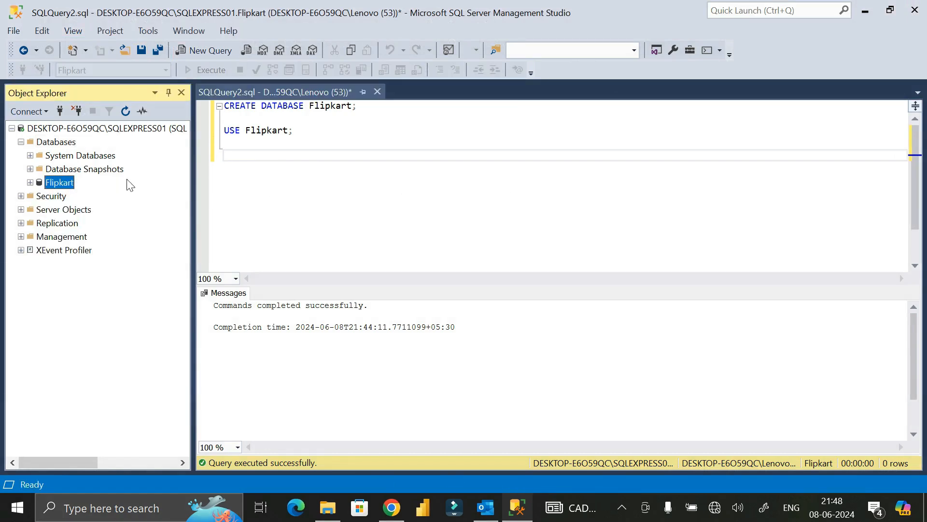
right_click(57, 183)
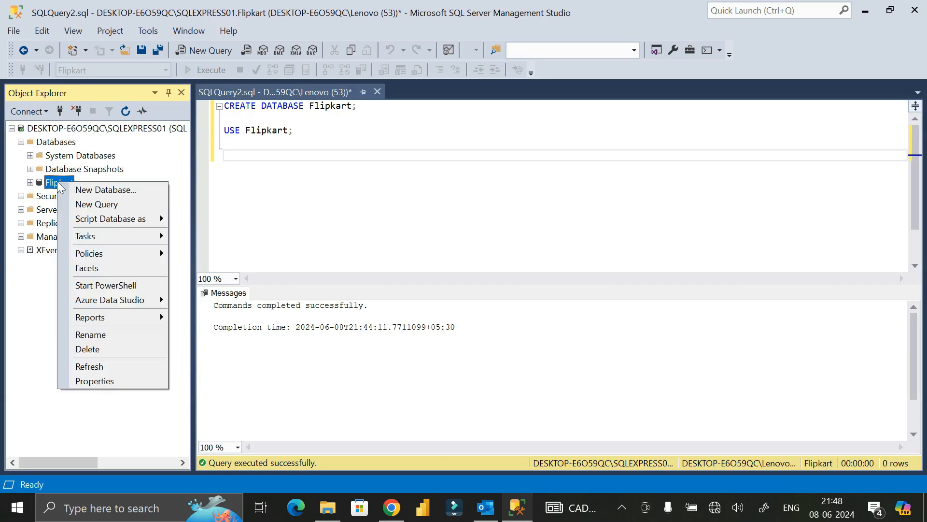
mouse_move(106, 237)
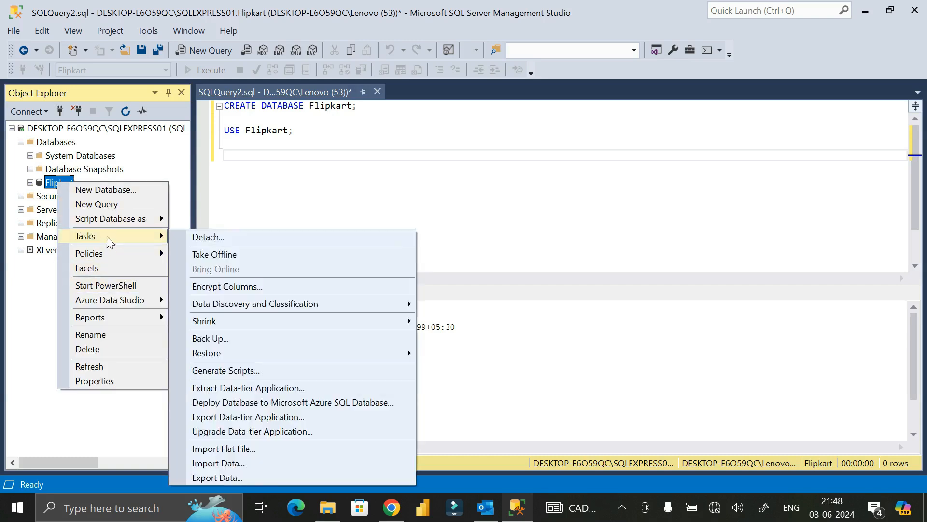
left_click(245, 463)
left_click(289, 364)
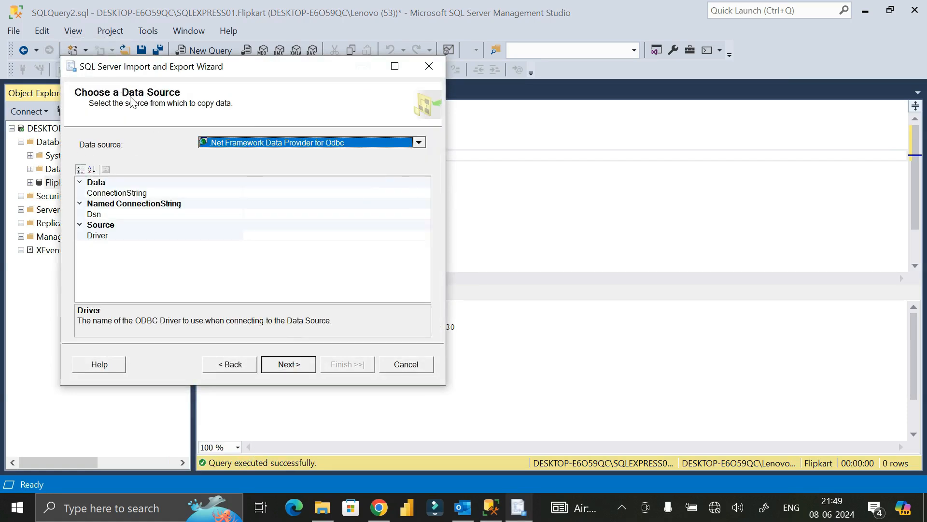
- Set the data source to Microsoft Excel and choose the Flipkart Data.xlsx file from the Desktop
left_click(419, 143)
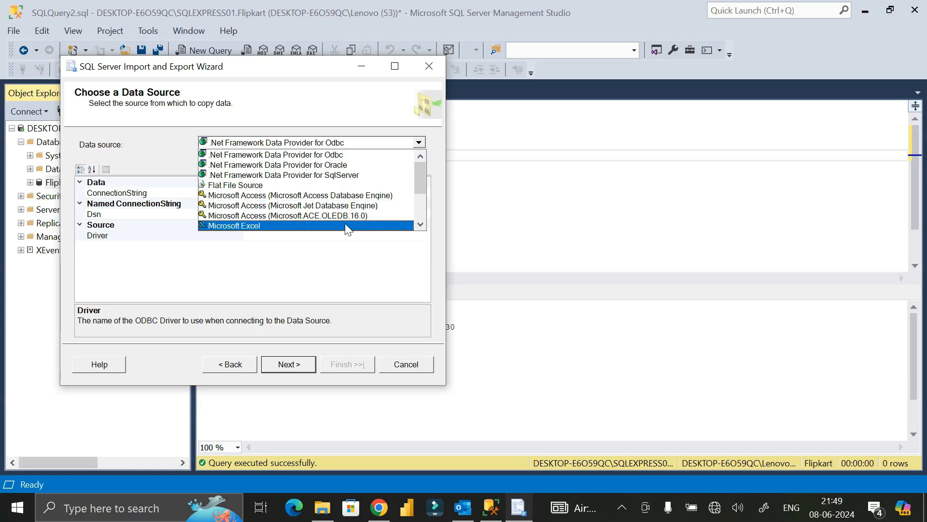
left_click(268, 225)
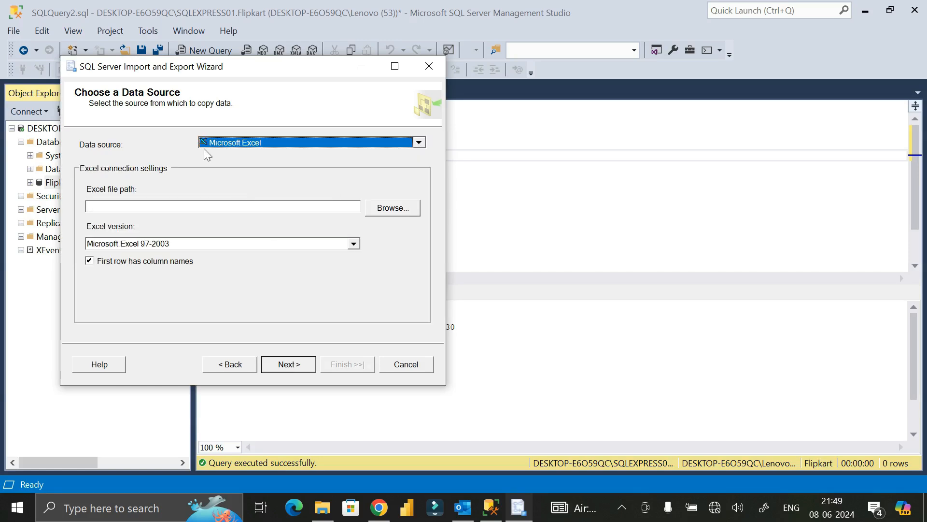
left_click(394, 211)
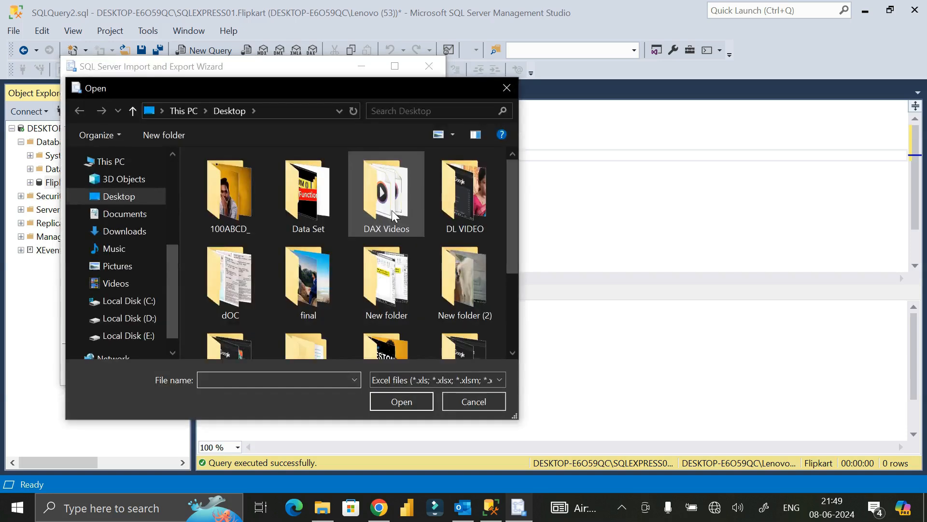
left_click(117, 197)
scroll(333, 220, "down", 3)
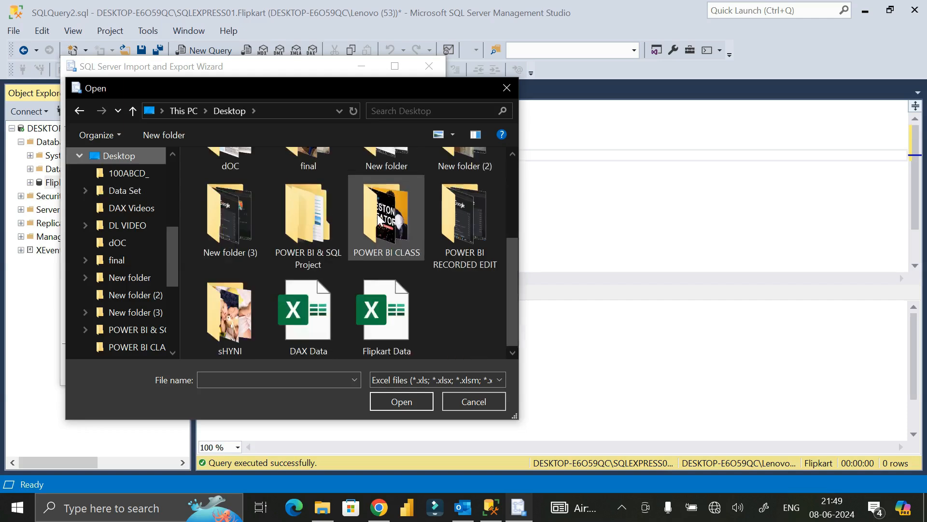
left_click(394, 320)
left_click(402, 401)
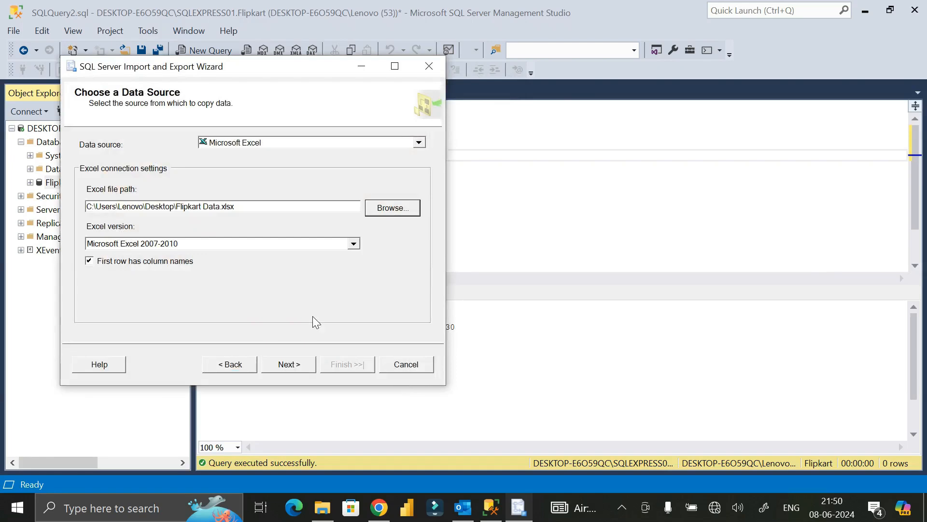
- Set the Excel version to Microsoft Excel 2007-2010 and continue to the destination choice
left_click(354, 244)
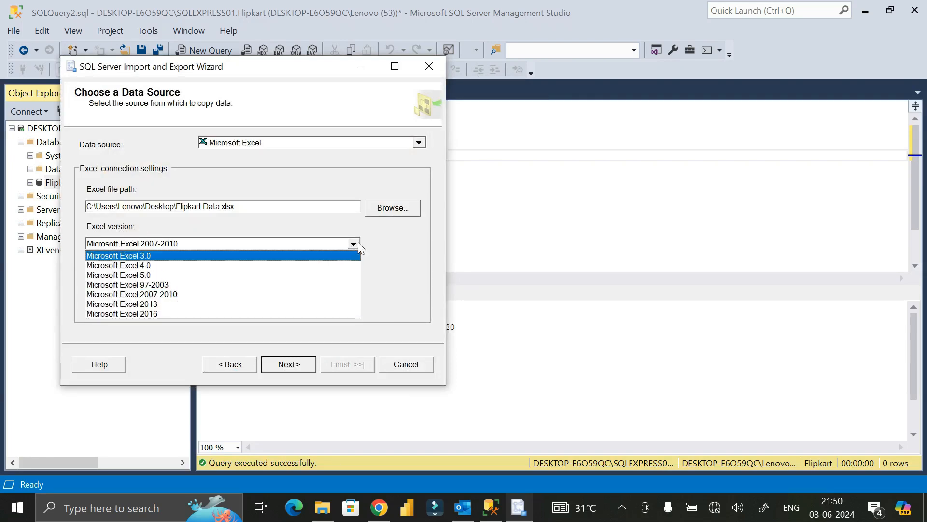
left_click(313, 295)
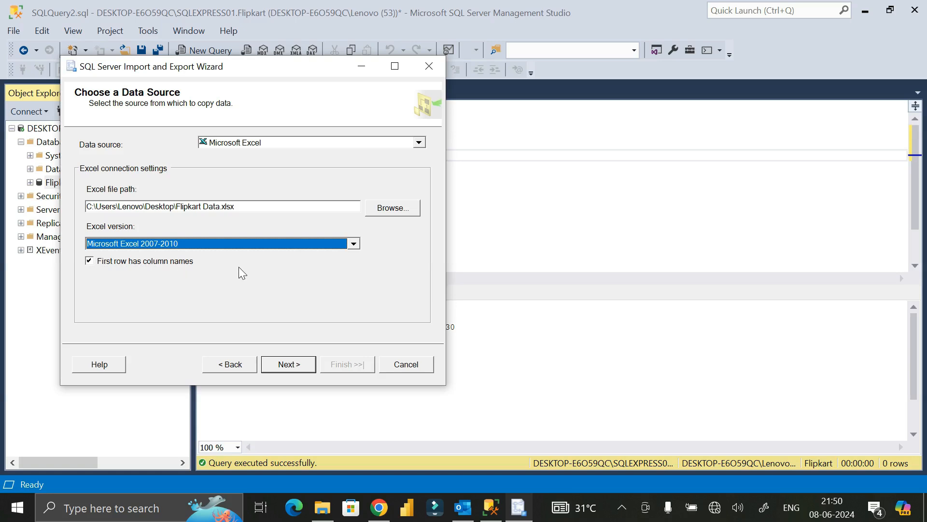
left_click(288, 364)
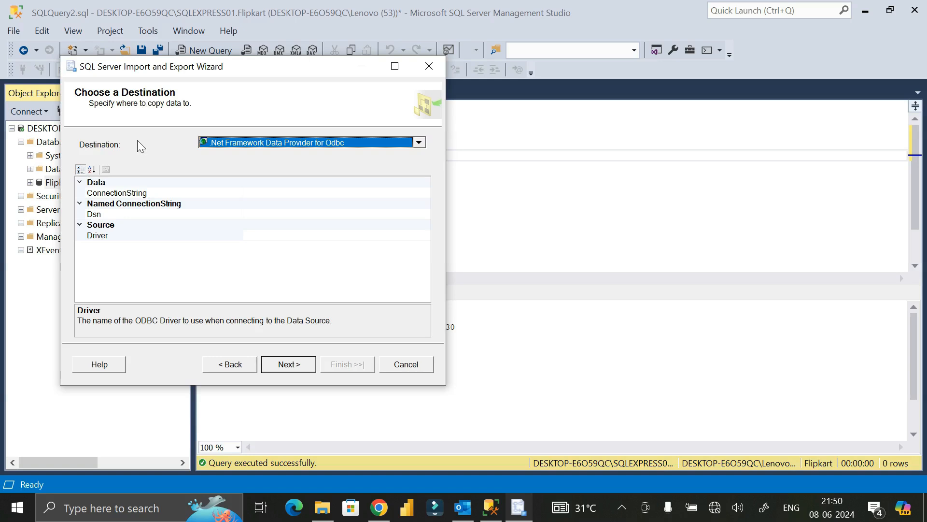
- Set the destination to Microsoft OLE DB Provider for SQL Server with Windows Authentication and the Flipkart database, and continue
left_click(418, 142)
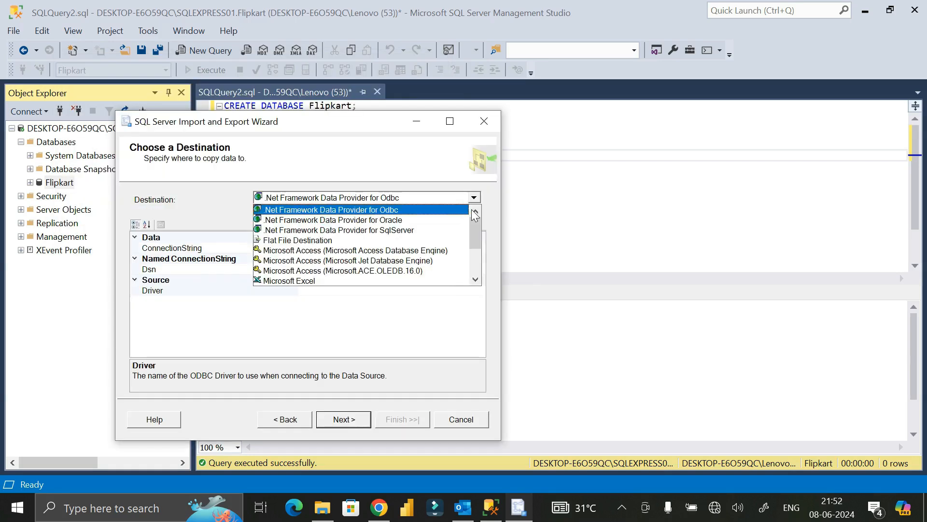
scroll(475, 215, "down", 2)
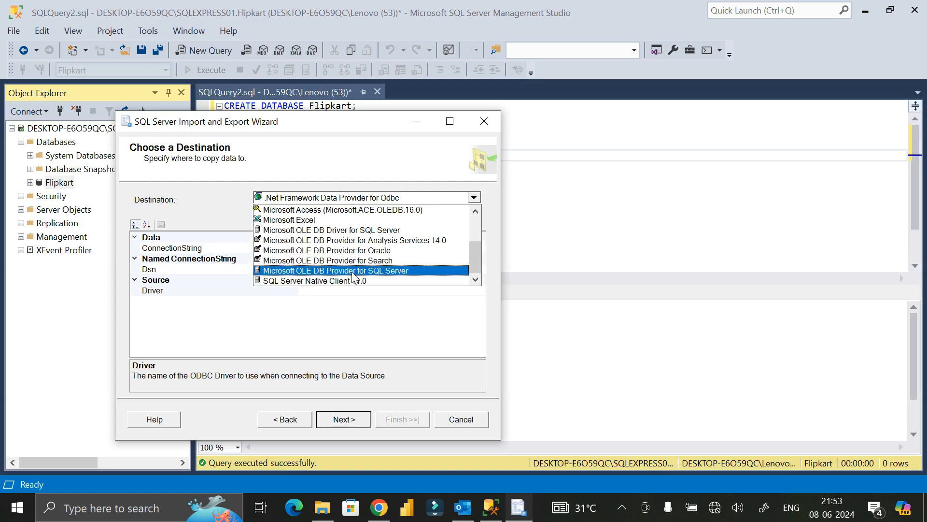
left_click(388, 271)
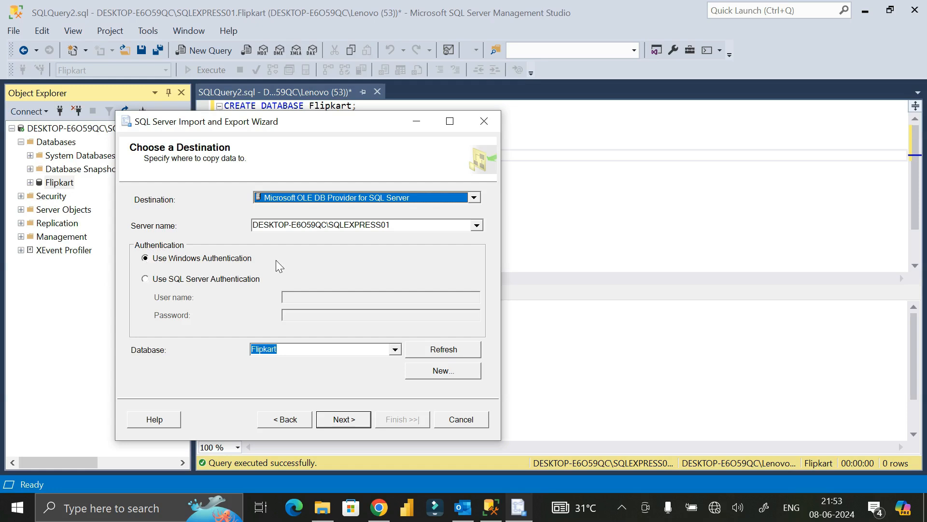
left_click(146, 280)
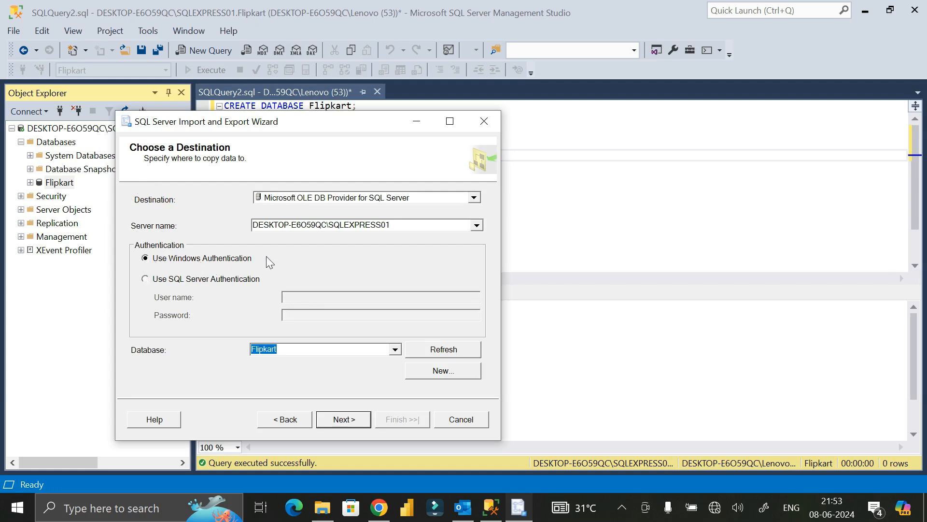
left_click(395, 351)
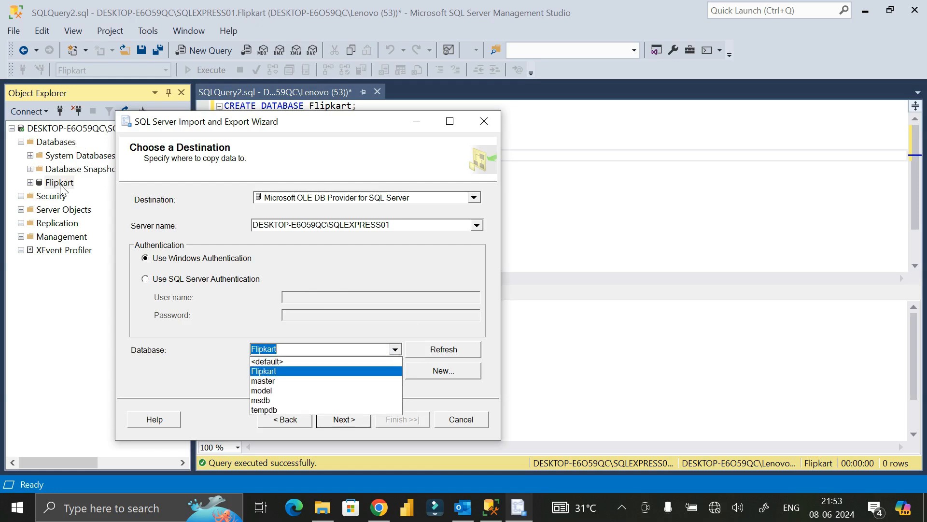
left_click(297, 370)
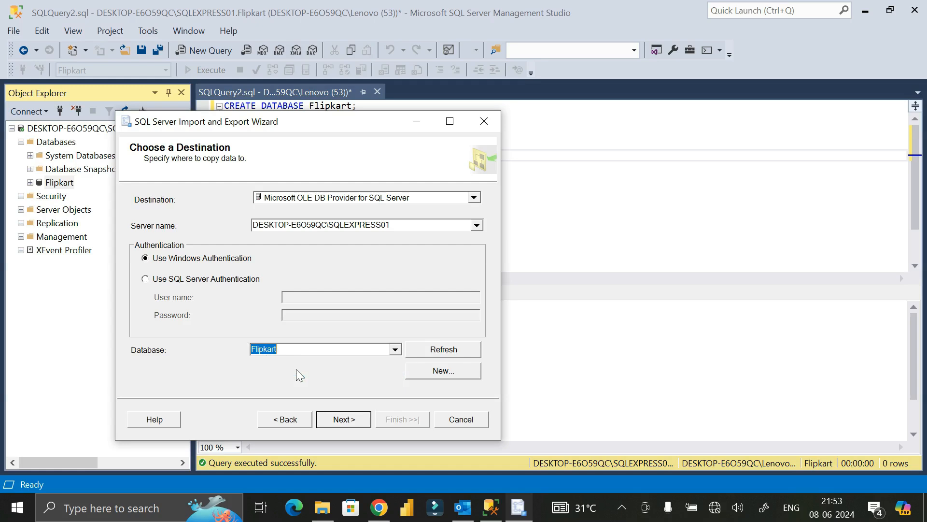
left_click(344, 420)
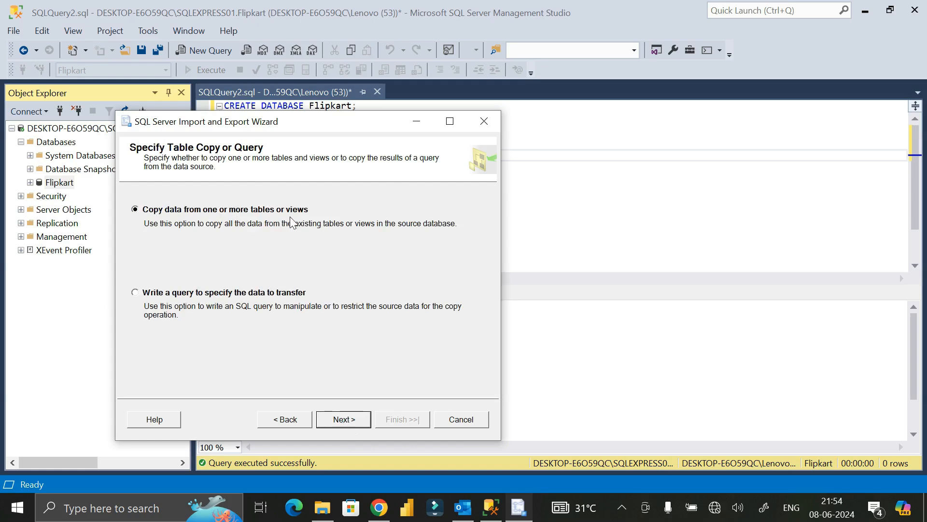
- Copy data from tables or views, include the Orders, People and Returns source tables without the $ suffix, and continue
left_click(340, 425)
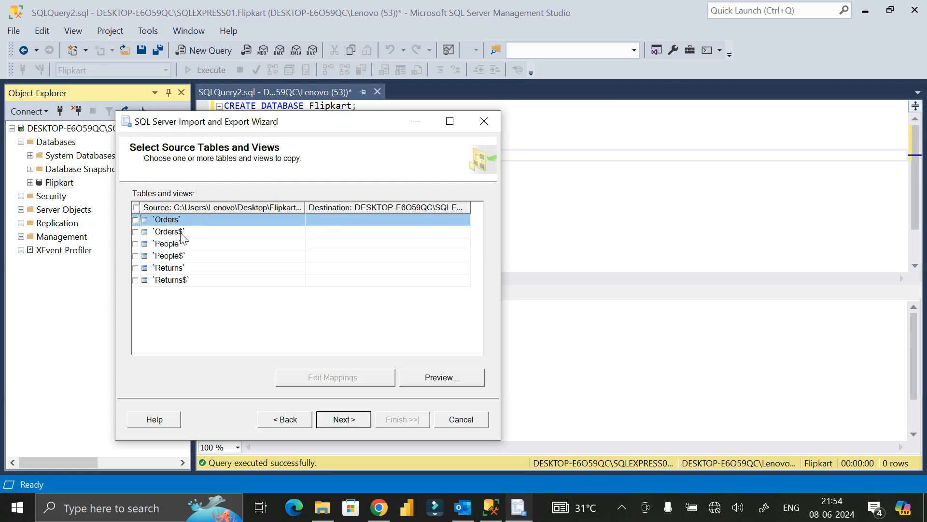
left_click(136, 221)
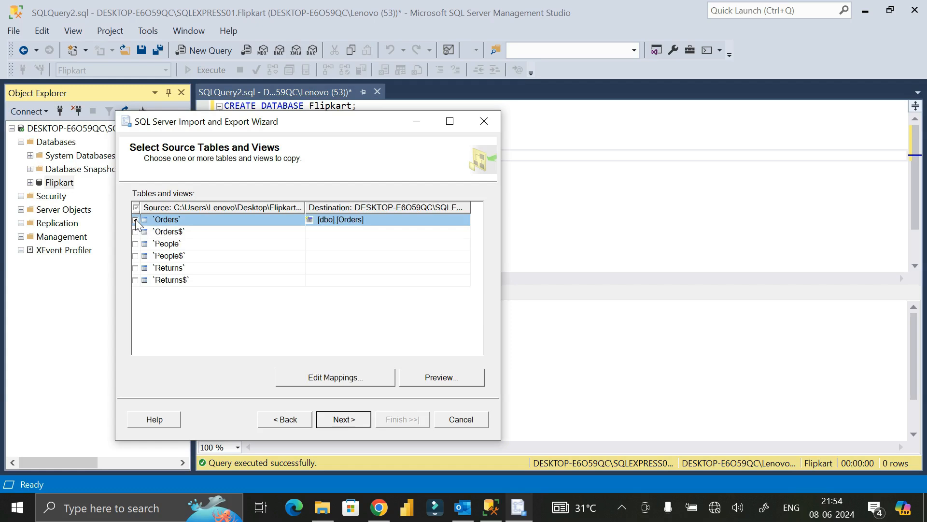
left_click(135, 243)
left_click(135, 268)
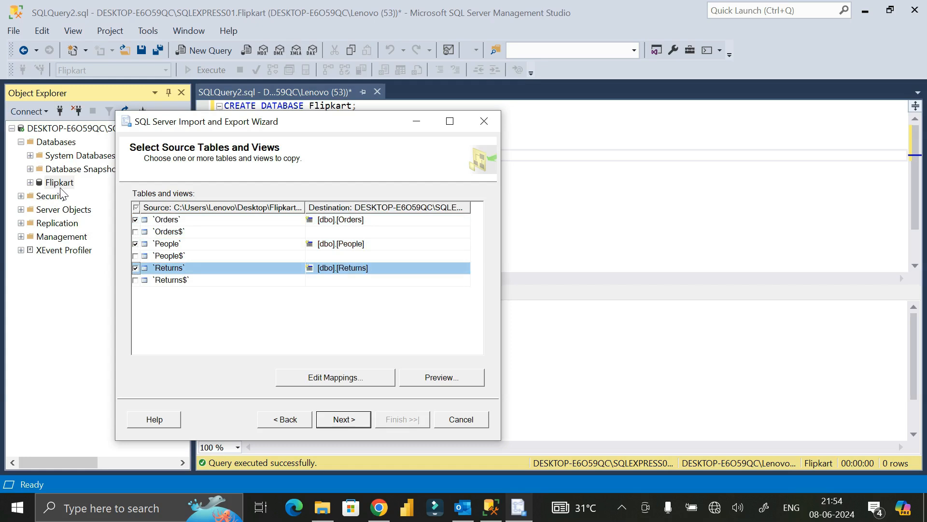
left_click(348, 419)
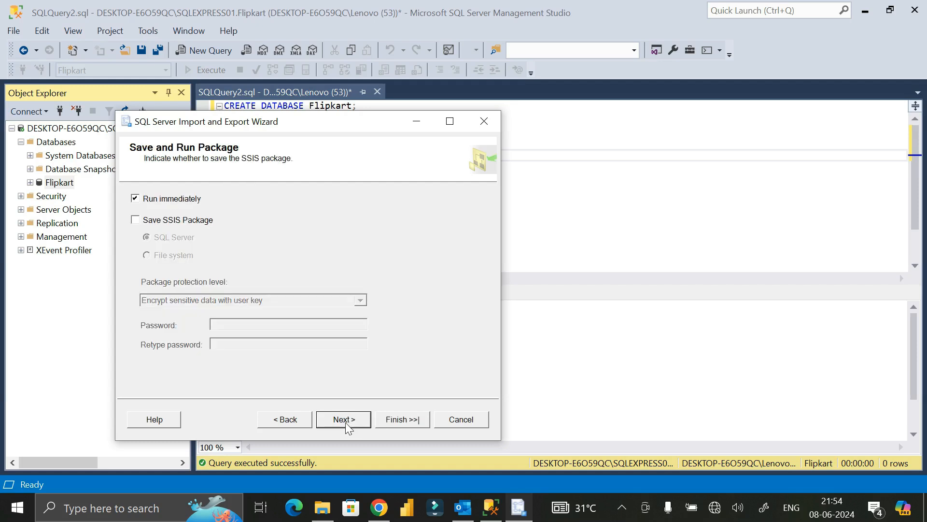
- Run the import immediately without saving an SSIS package, and close the wizard when the transfer finishes
left_click(343, 421)
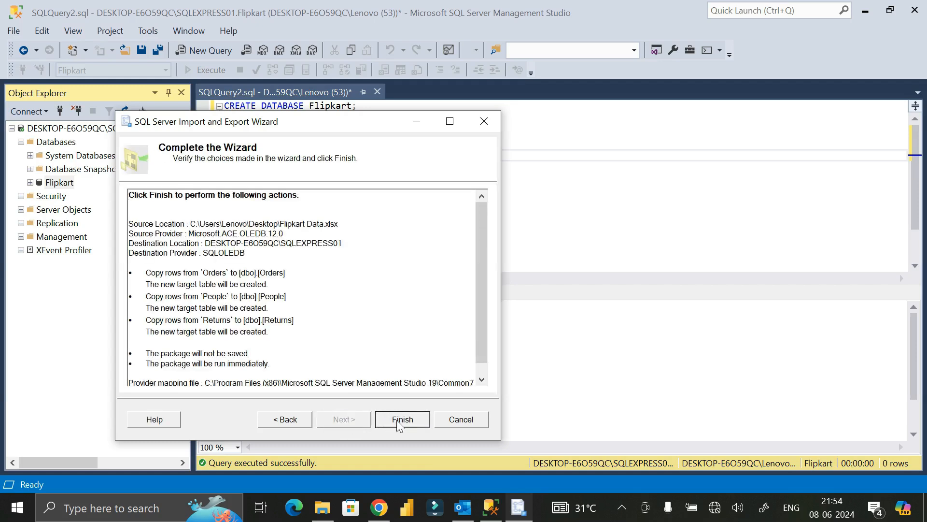
left_click(402, 424)
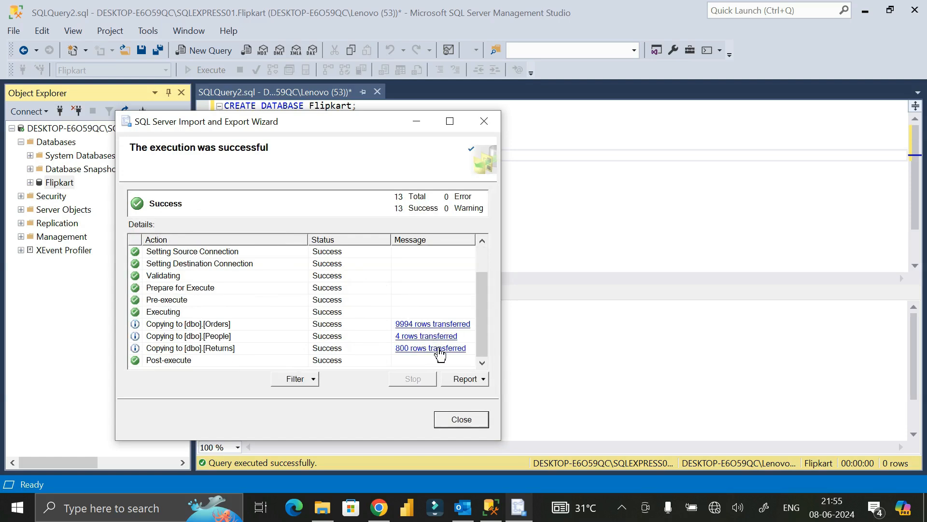
left_click(461, 420)
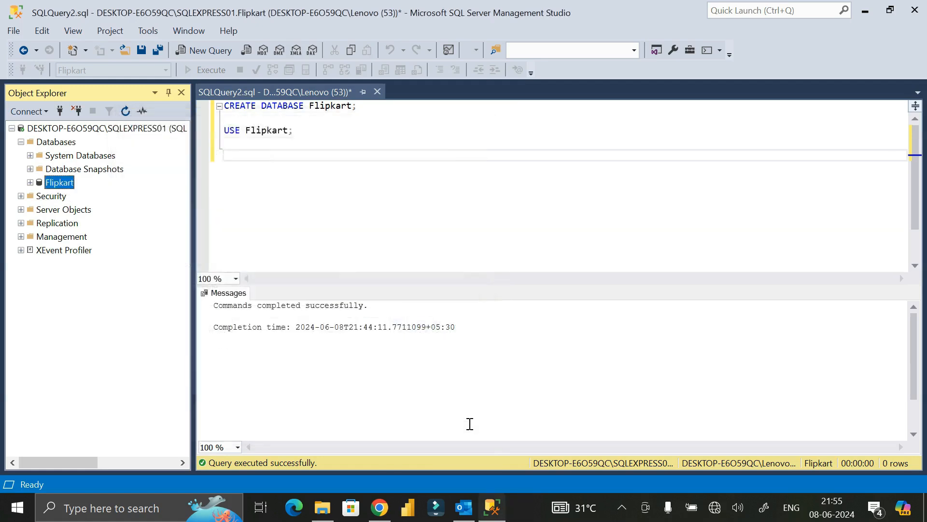
- Expand the Flipkart database in Object Explorer and refresh its Tables folder to list the imported tables
left_click(30, 182)
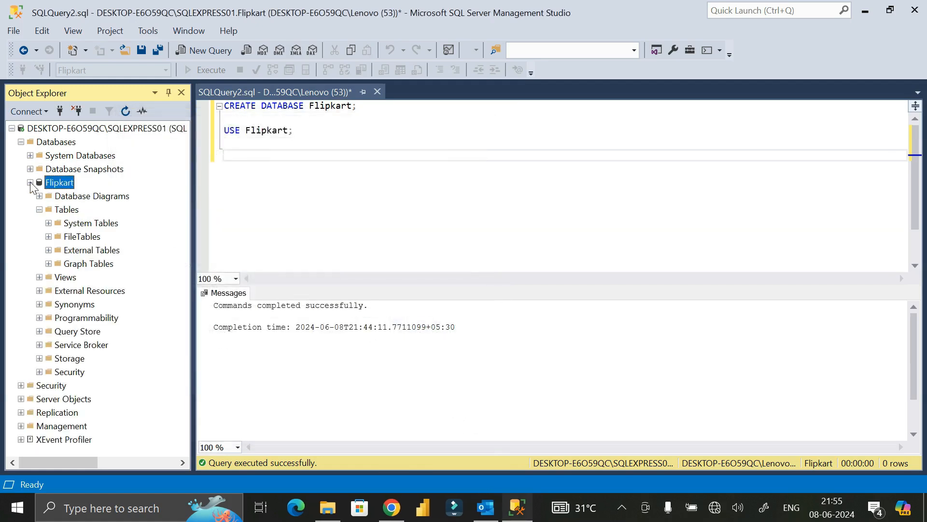
left_click(62, 210)
right_click(62, 210)
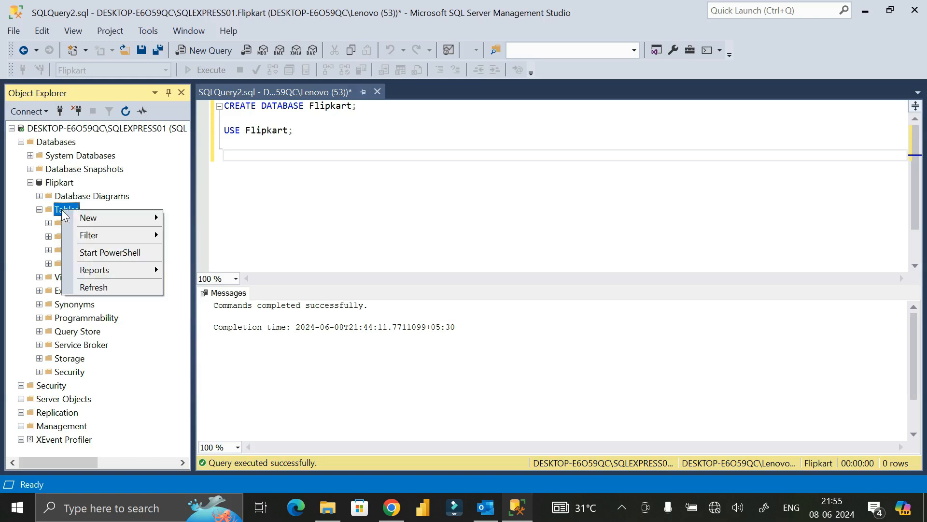
left_click(95, 286)
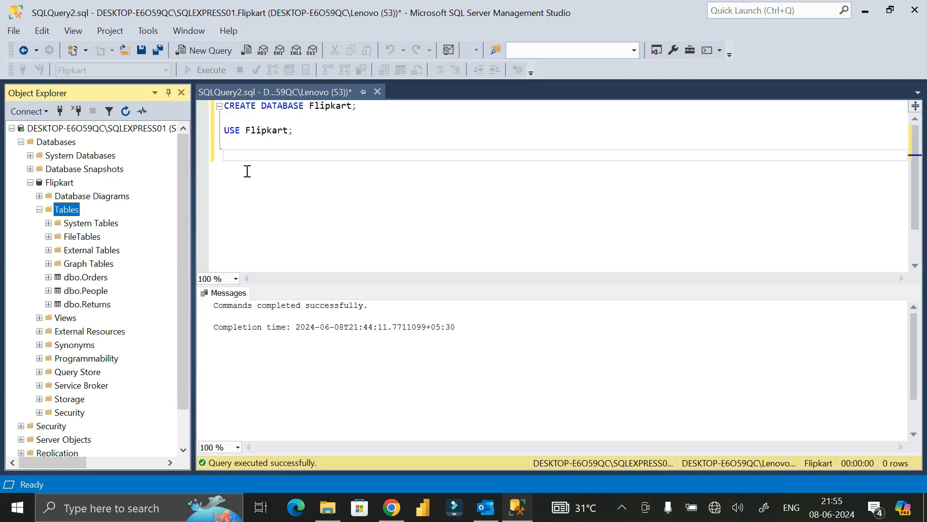
- Write and run the query SELECT * FROM [dbo].[Orders]; below the USE Flipkart statement, and look through the returned rows
left_click(232, 160)
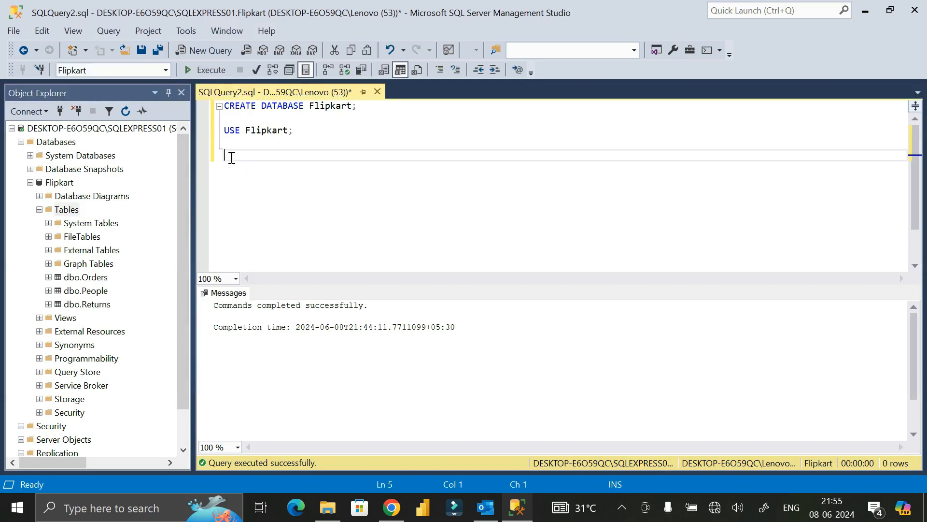
type("SELECT *")
left_click(102, 279)
left_click_drag(102, 278, 223, 155)
type(";")
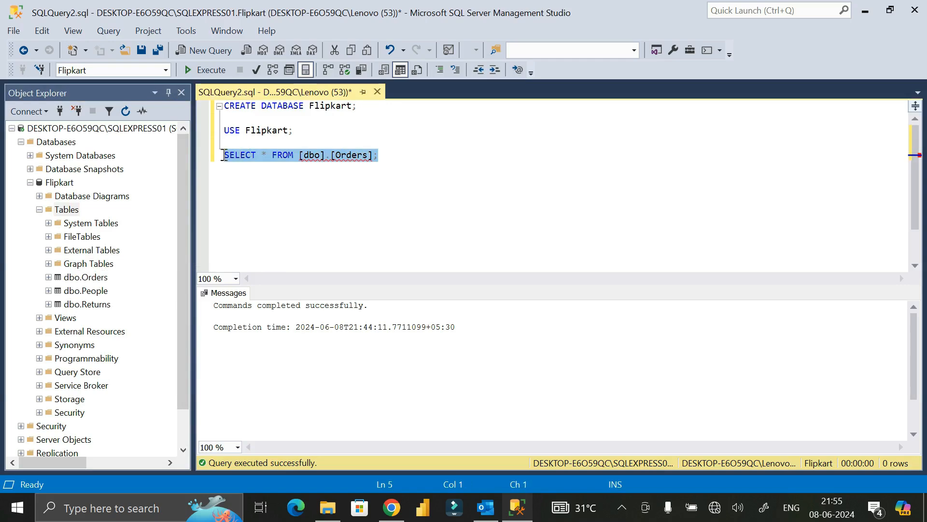
left_click(209, 70)
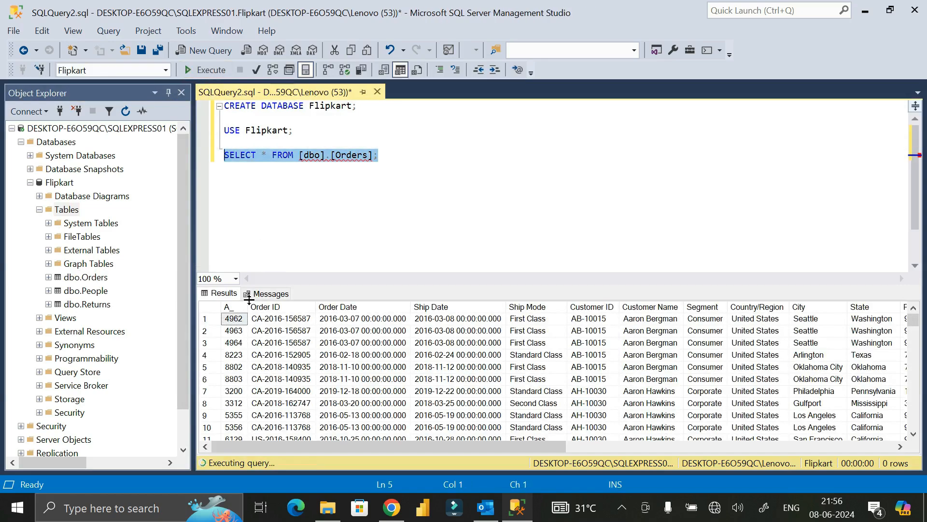
left_click_drag(322, 448, 372, 447)
scroll(300, 416, "down", 6)
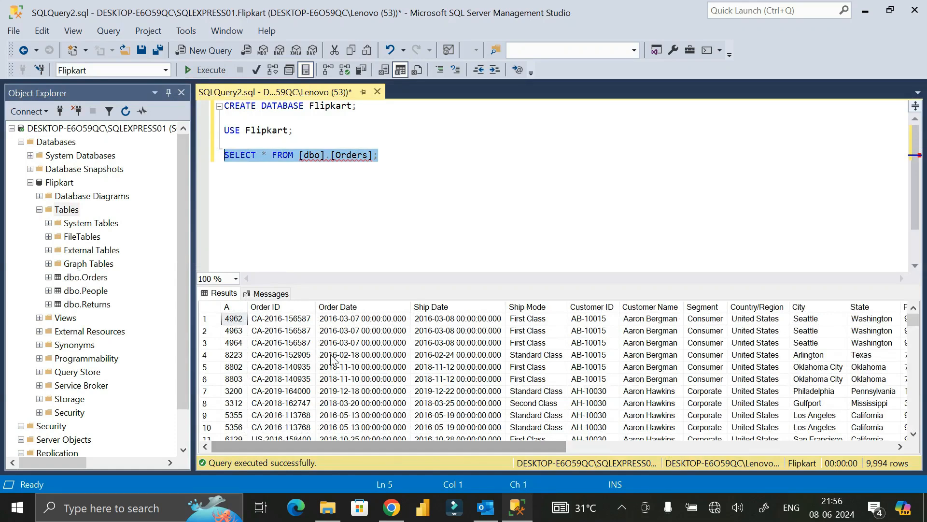
scroll(335, 361, "up", 6)
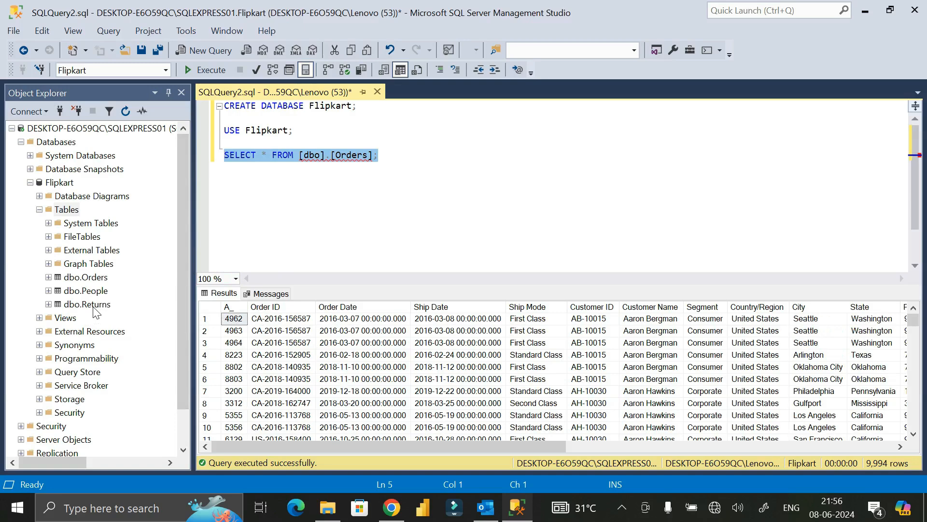
- Replace the Orders table in the SELECT query with [dbo].[People] and run the statement
left_click(244, 230)
left_click_drag(102, 291, 448, 157)
left_click_drag(385, 155, 226, 145)
key("F5")
- Change the table in the SELECT query to [dbo].[Returns] and run the statement
left_click_drag(87, 304, 303, 196)
key("BackSpace")
left_click_drag(390, 155, 225, 156)
key("F5")
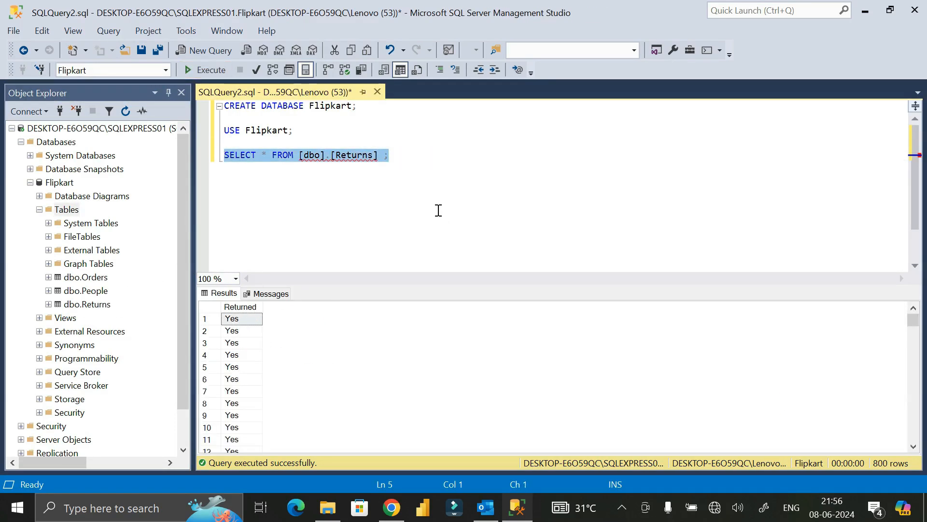